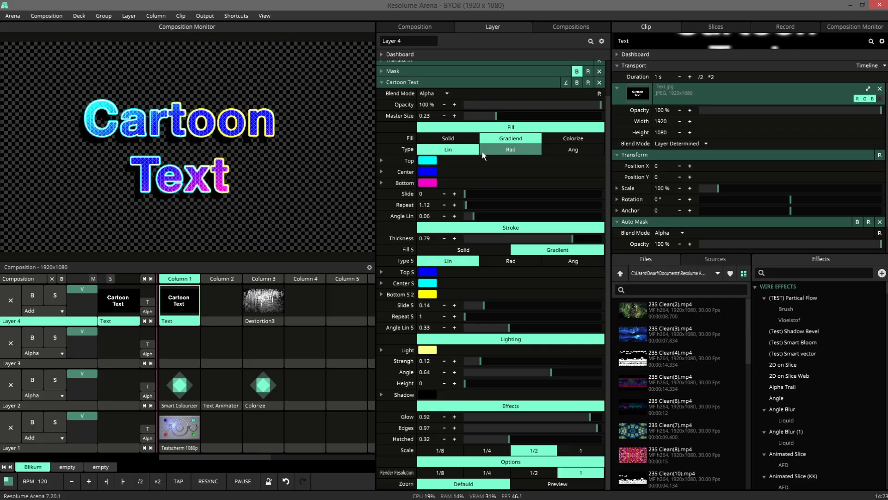
Try the Chromium, Fusion Colorize, Moon Girl, Neon and red-yellow presets, ending on the cyan-blue-magenta gradient.
click(588, 83)
click(602, 131)
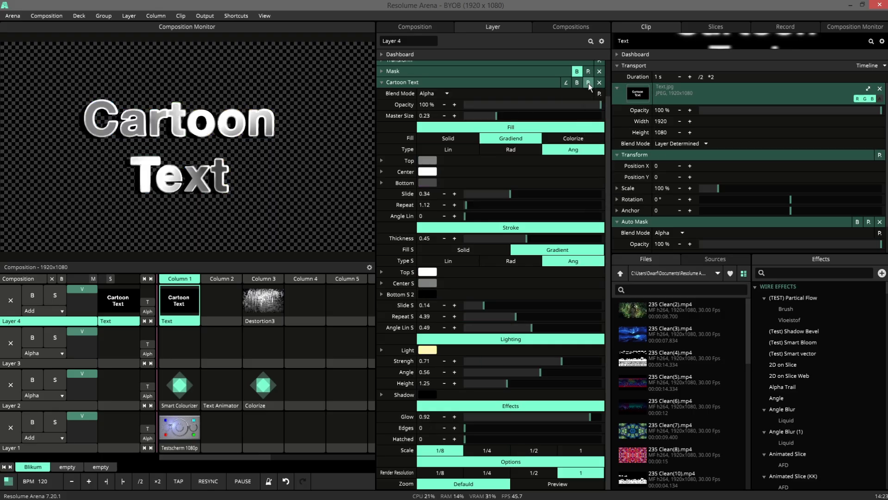
click(589, 84)
click(607, 141)
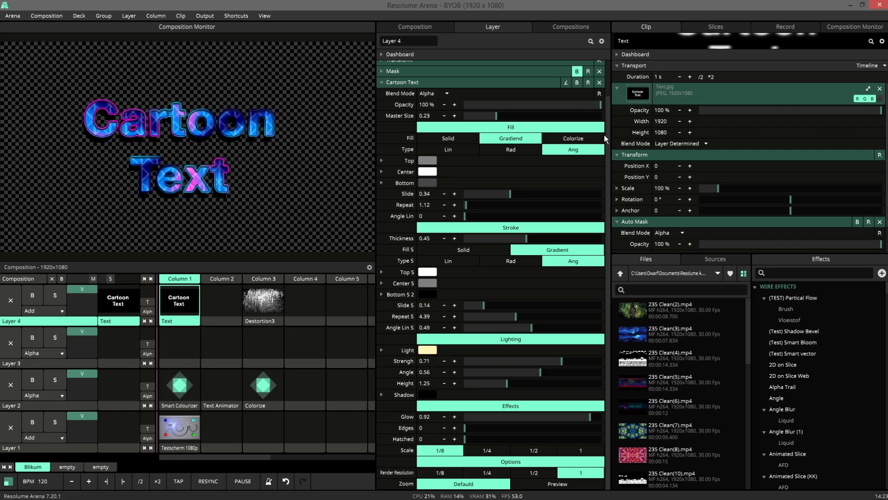
click(589, 84)
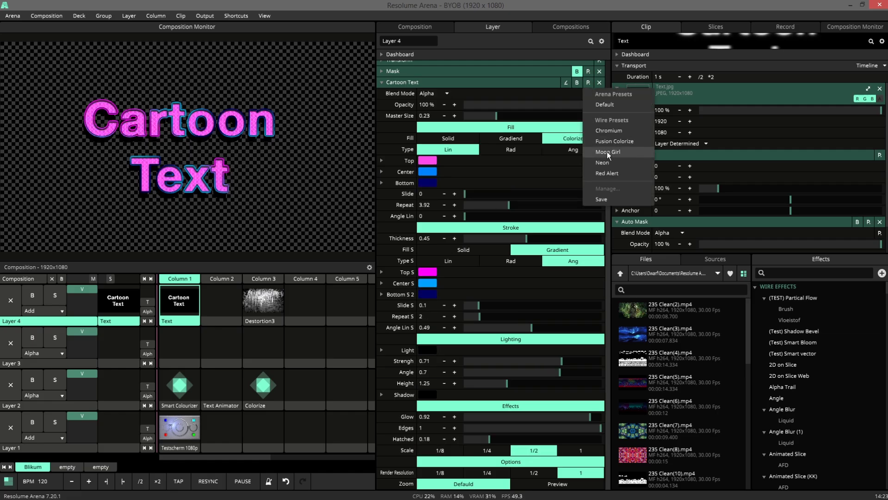
click(607, 152)
click(587, 82)
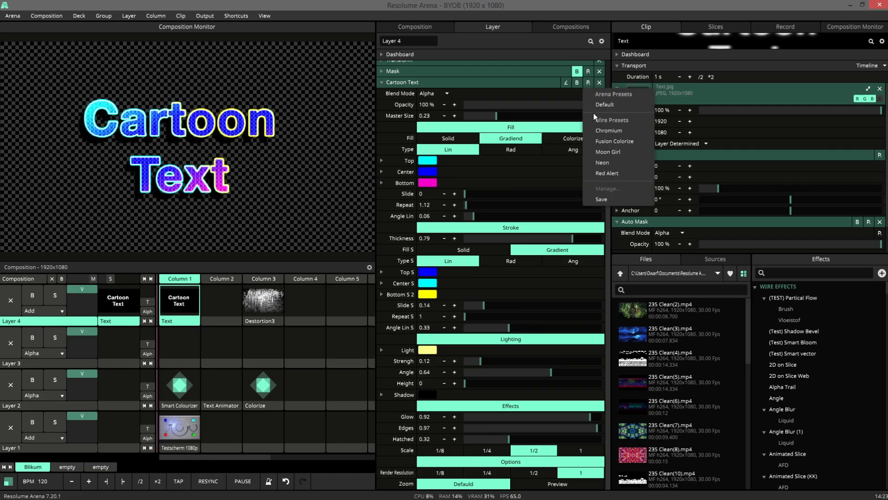
click(597, 161)
click(588, 84)
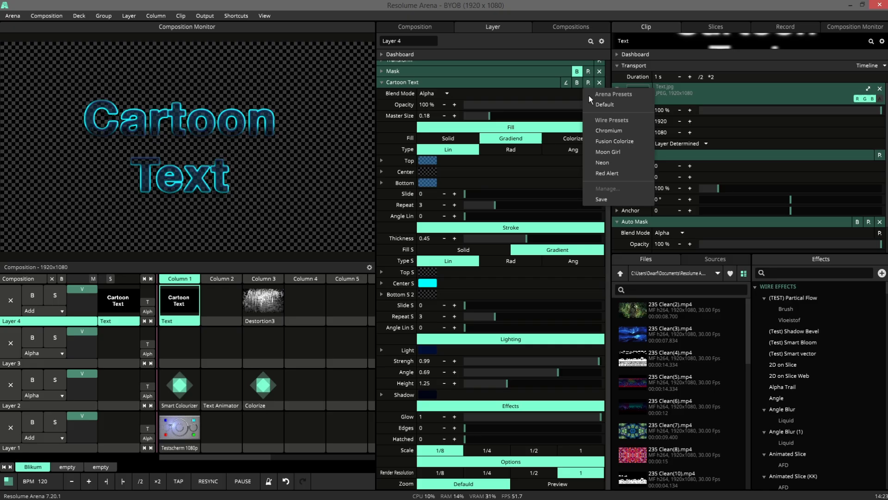
click(597, 167)
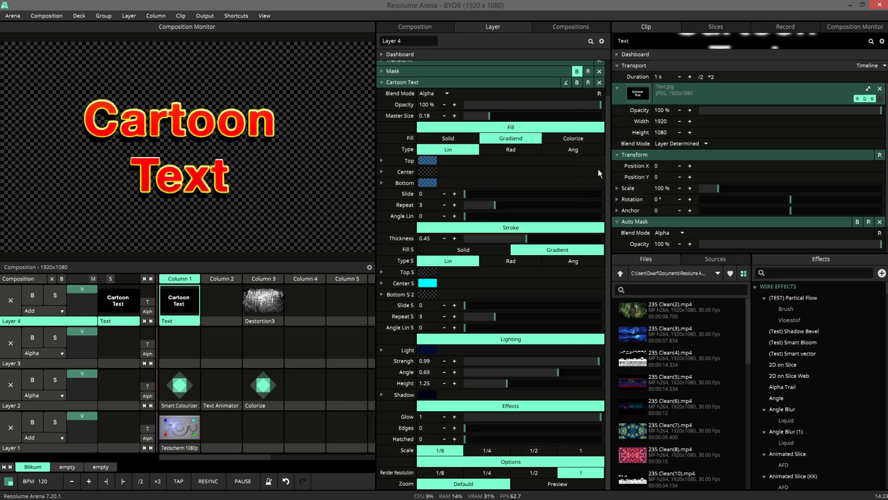
click(590, 84)
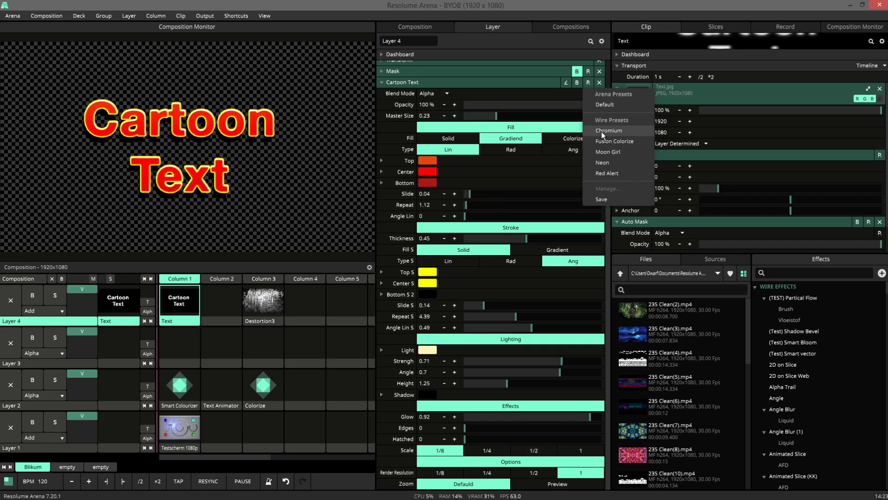
click(608, 147)
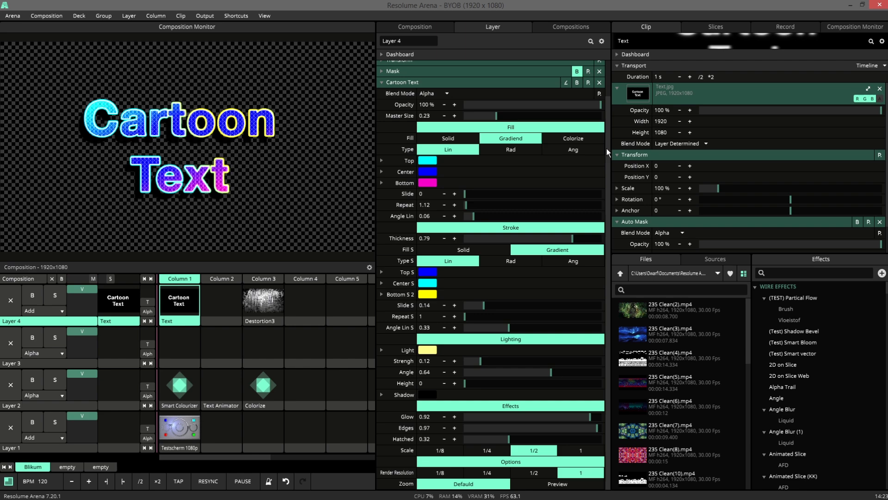
Set Master Size to 0.18 and switch the Zoom to Preview close-up.
scroll(520, 162, up, 2)
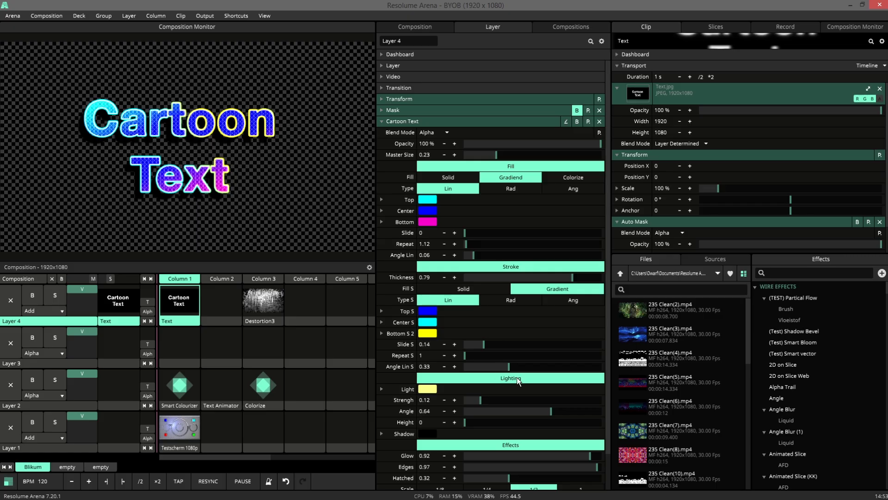
scroll(517, 378, down, 2)
scroll(517, 376, up, 2)
mouse_move(486, 153)
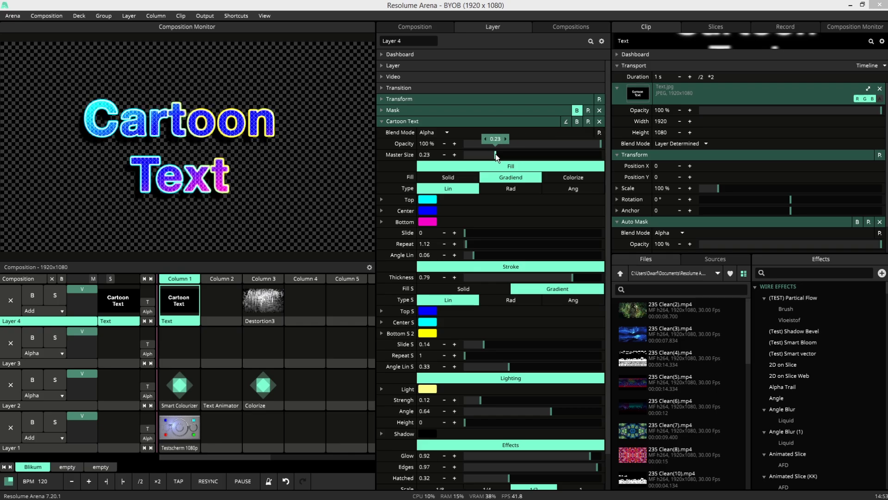
drag(496, 153, 489, 154)
scroll(493, 384, down, 2)
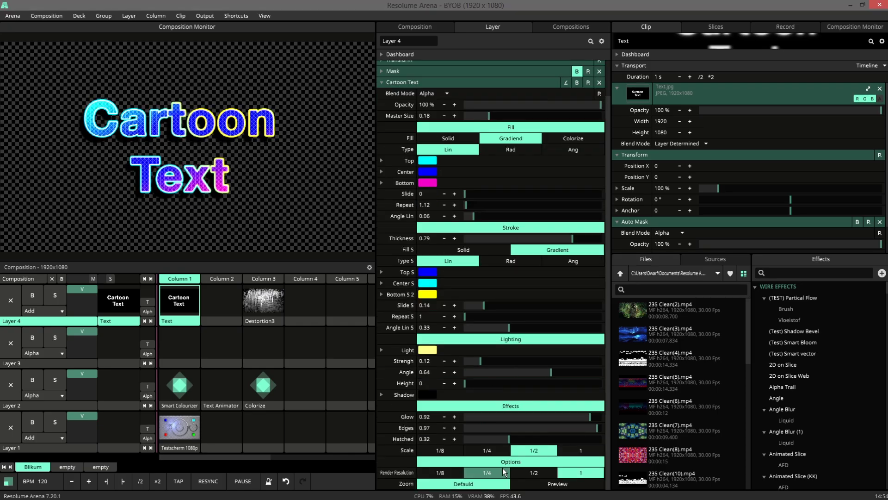
click(540, 484)
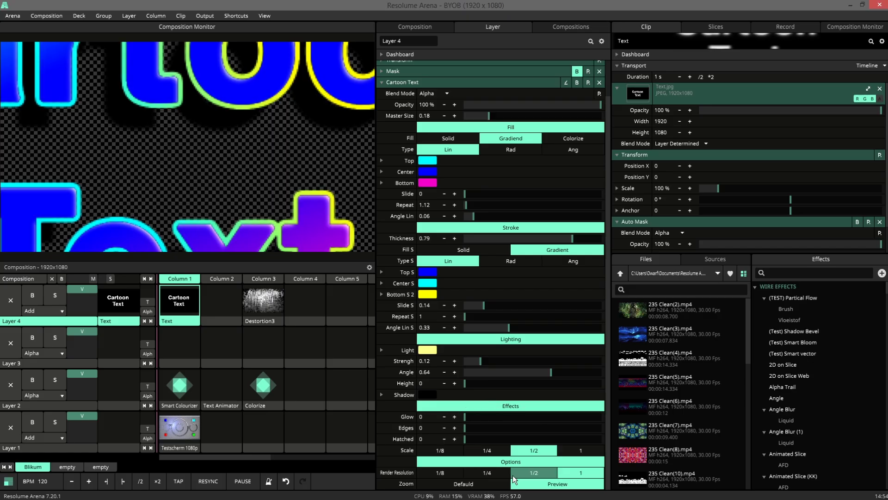
Return the zoom to Default and try Solid, then Gradient, for the text fill.
click(502, 483)
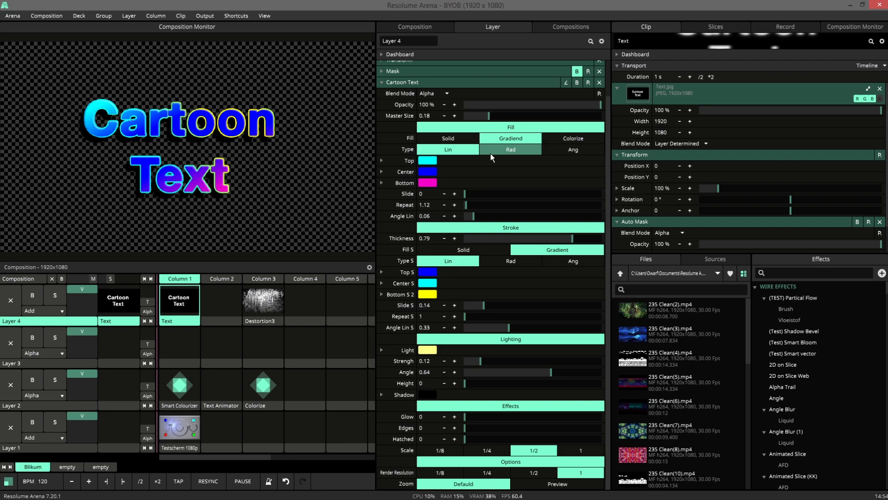
click(455, 137)
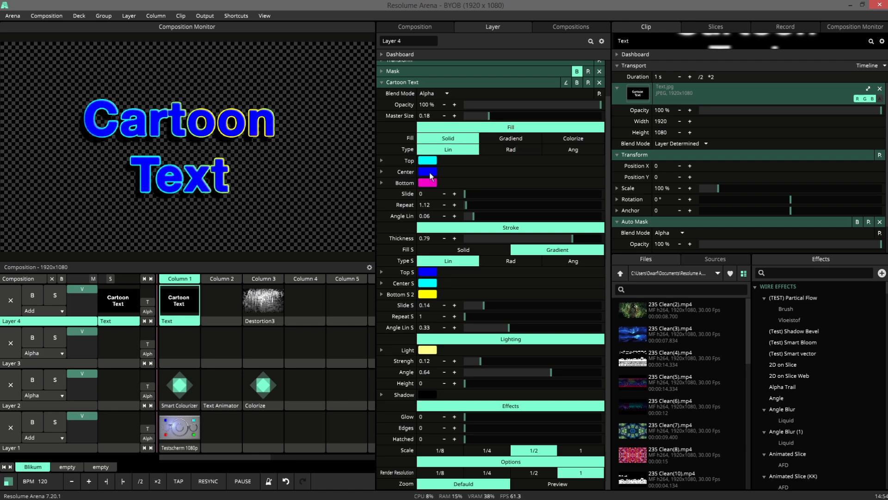
click(514, 140)
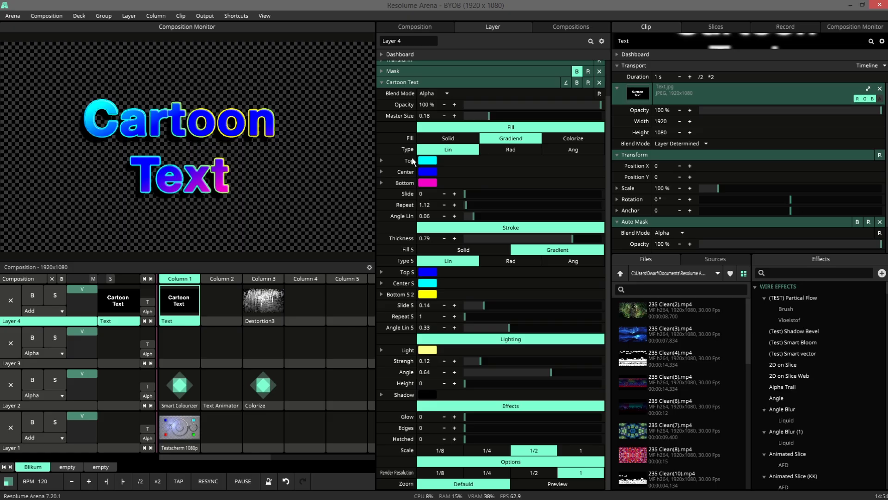
Colorize the fill using the Destortion3 clip on Layer 4, with Mask B bypass turned off.
click(573, 139)
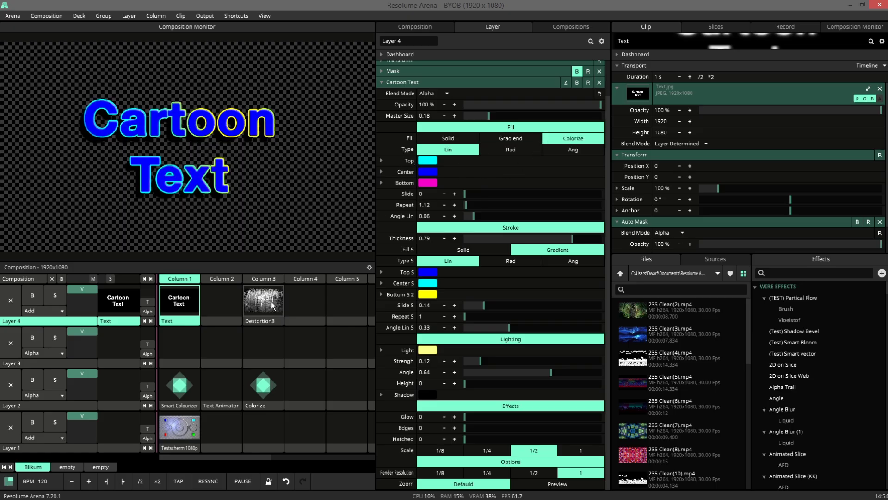
click(269, 301)
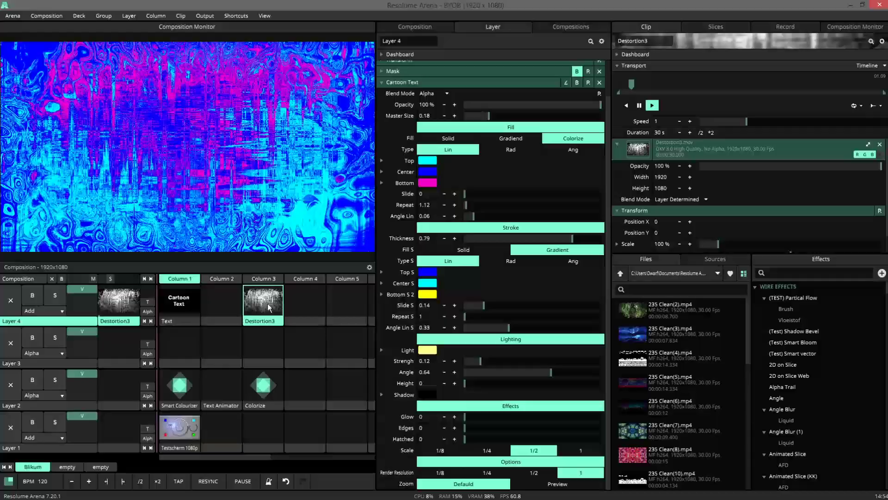
click(578, 72)
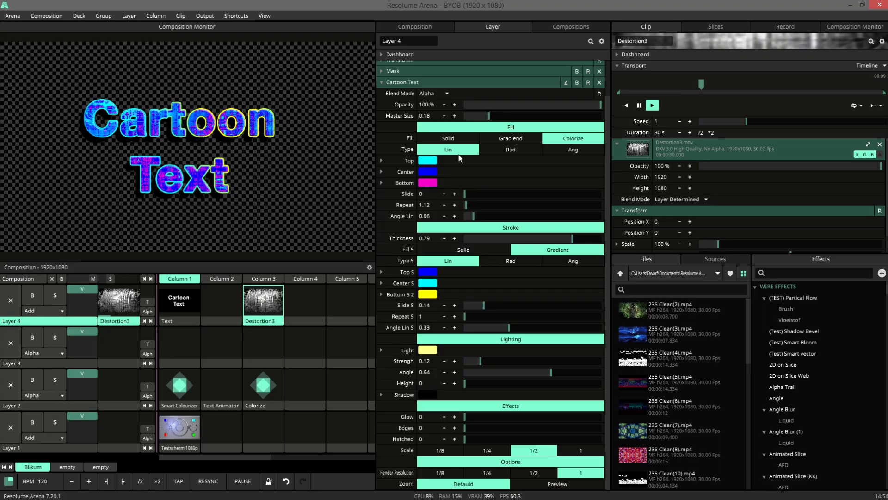
Set the fill to Gradient and try the Radial and Angular gradient types.
click(516, 139)
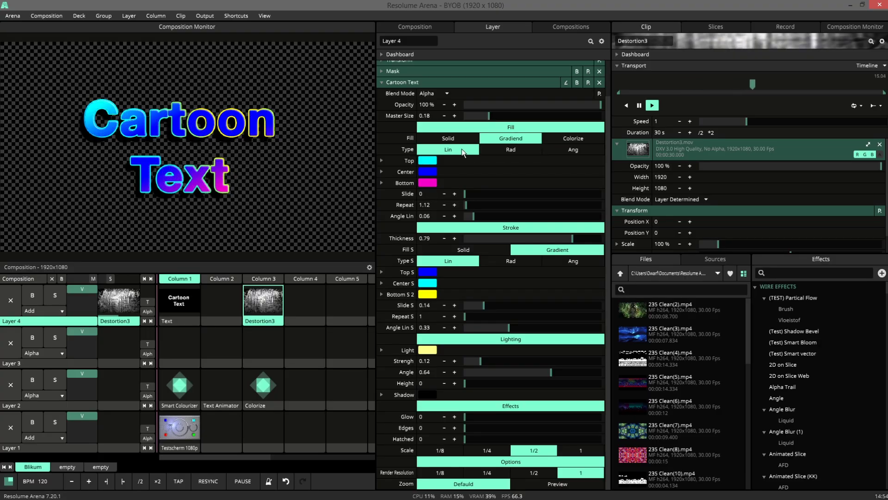
click(517, 147)
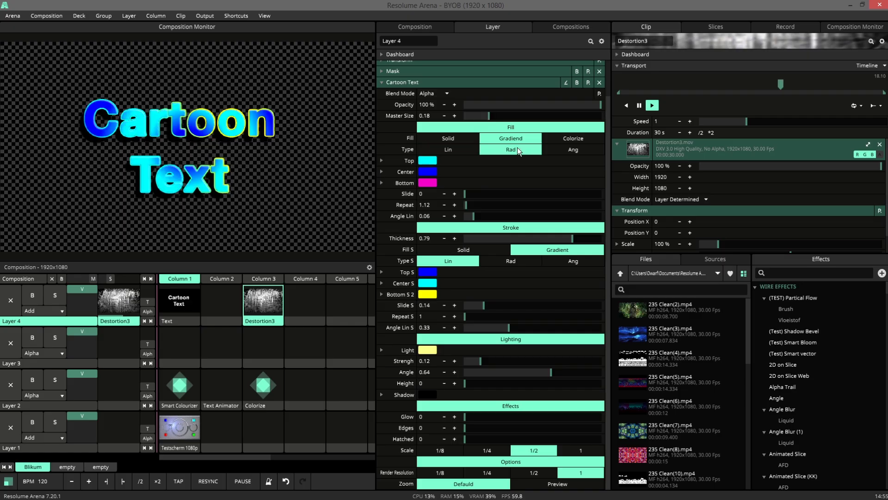
click(567, 149)
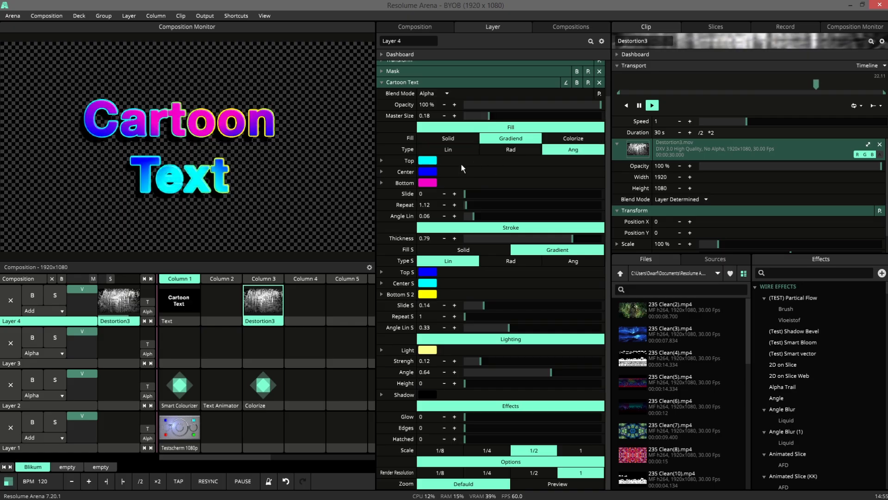
Set the fill gradient Repeat to 4.81 and Angle Lin to 0.35, with Slide reset to 0.
drag(466, 194, 535, 188)
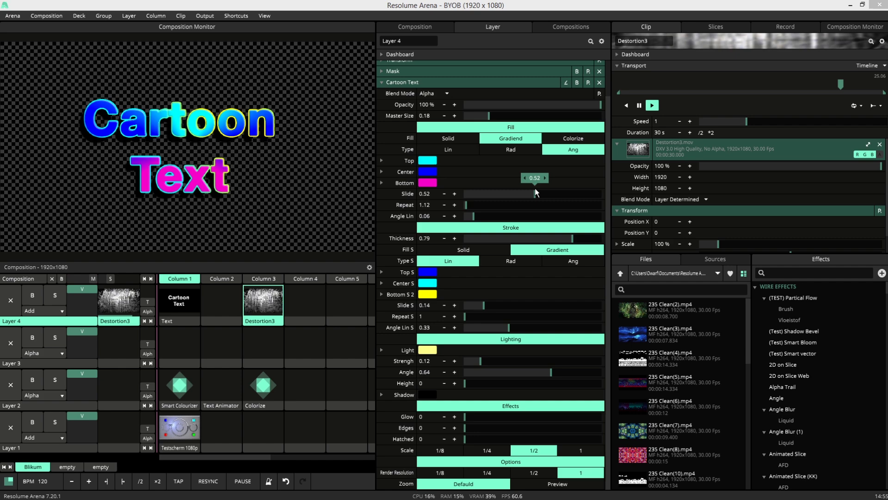
drag(467, 206, 523, 208)
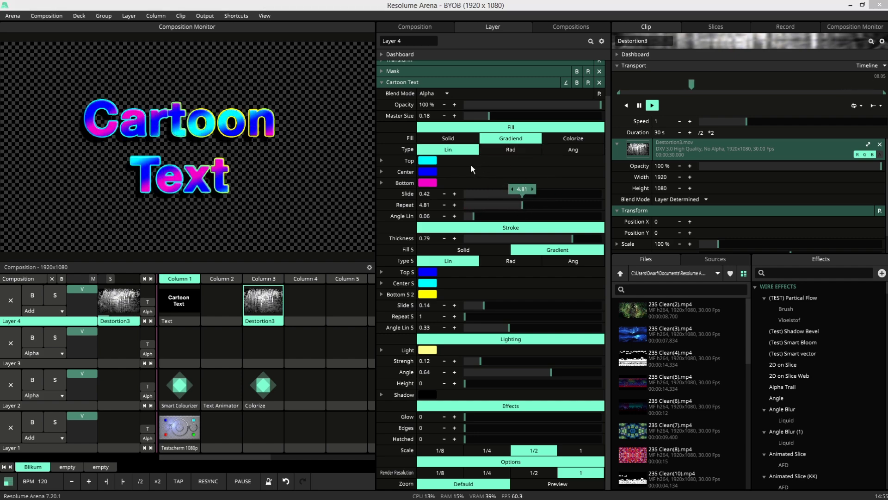
drag(475, 218, 513, 217)
click(382, 194)
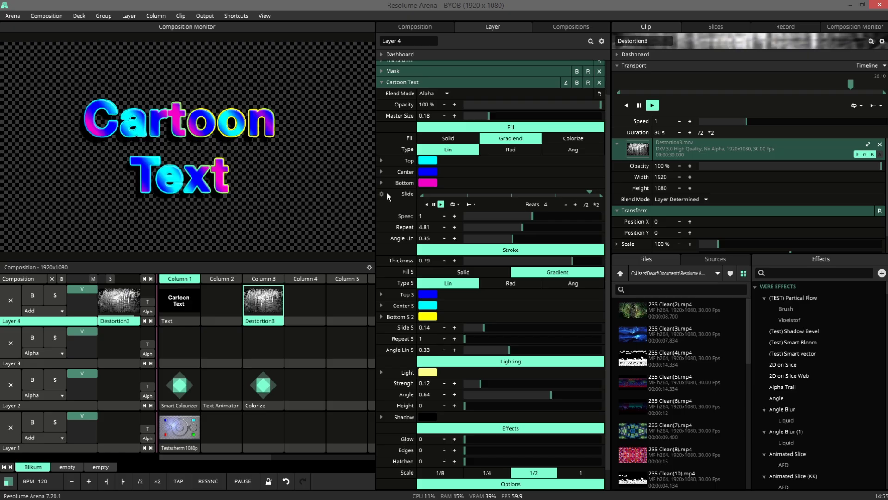
click(382, 194)
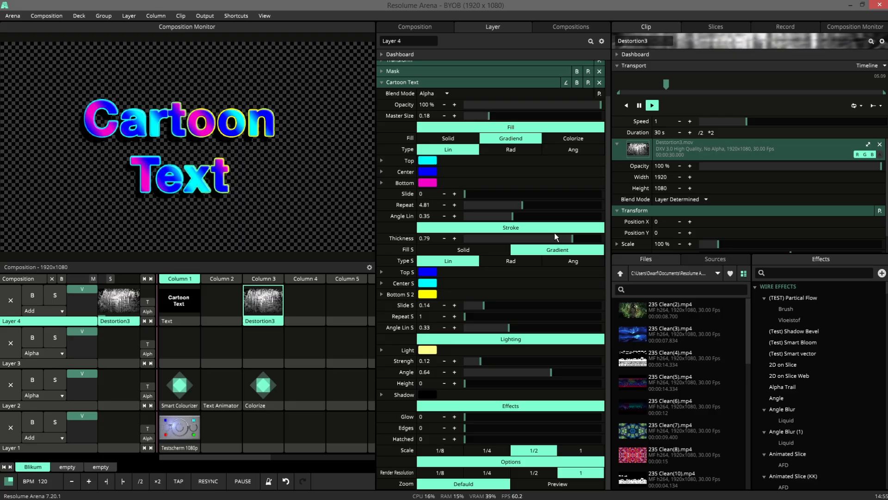
Thicken the outline to 0.92 and try a solid, then gradient, stroke fill.
mouse_move(572, 238)
mouse_down()
mouse_move(515, 236)
mouse_move(582, 235)
mouse_move(588, 265)
mouse_up()
click(510, 260)
click(557, 484)
click(486, 250)
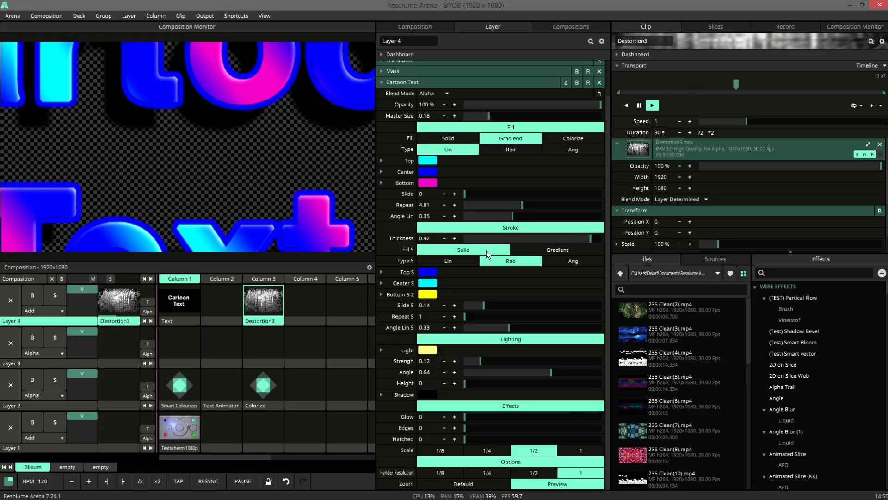
click(551, 251)
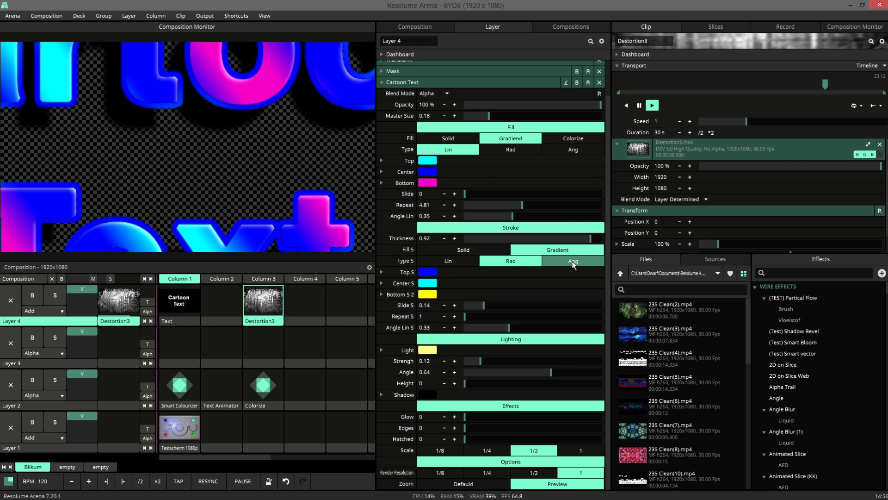
Set the stroke gradient to Linear with Slide S 0.39, Repeat S 4.35, Angle Lin S 0.57.
click(455, 262)
click(511, 263)
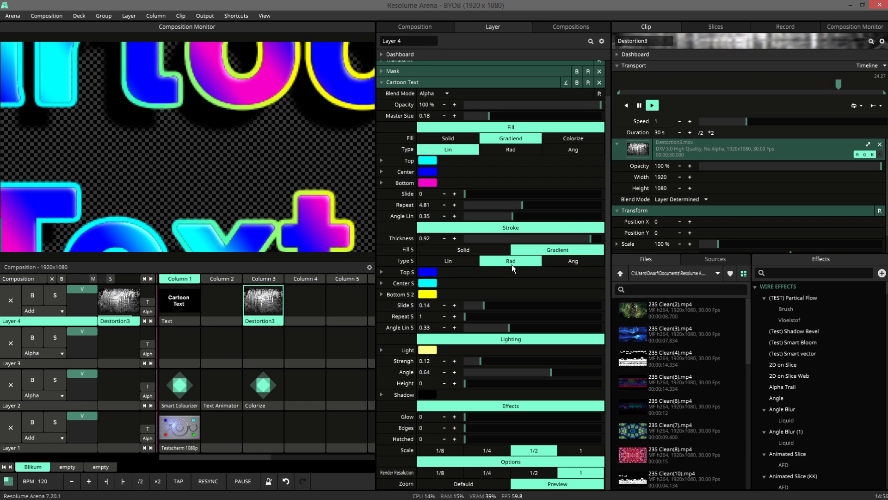
click(545, 260)
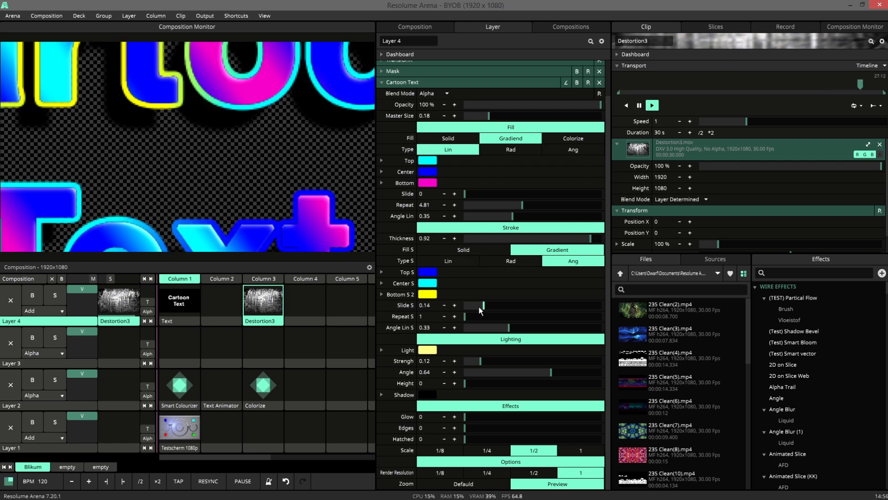
mouse_move(478, 307)
mouse_down()
mouse_move(520, 302)
mouse_move(481, 314)
mouse_move(515, 313)
mouse_move(528, 327)
mouse_move(492, 327)
mouse_move(542, 327)
mouse_up()
click(449, 259)
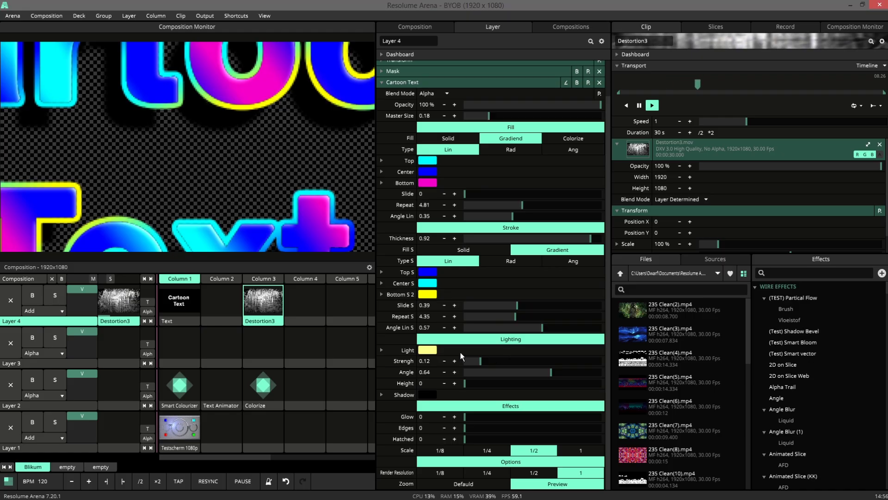
Set lighting Strength and Angle to 0.79, Height to 0, and the light colour to black.
click(485, 360)
drag(484, 359, 543, 362)
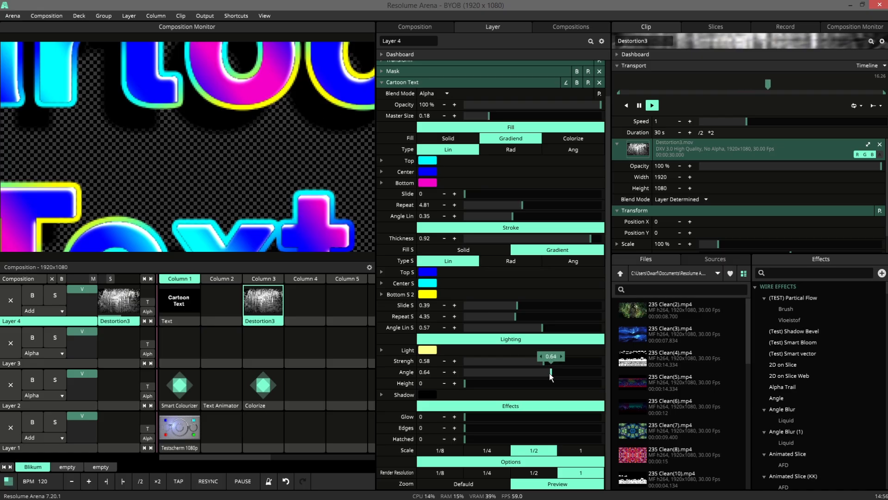
drag(551, 376, 572, 362)
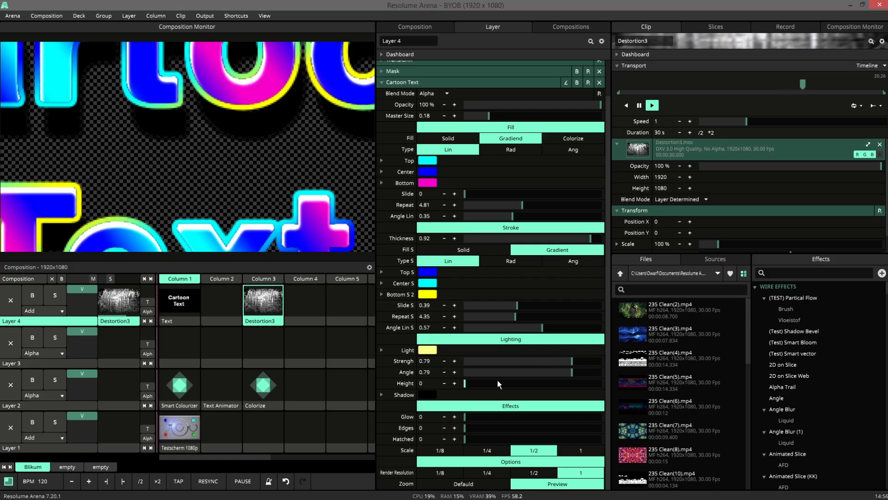
mouse_move(465, 384)
mouse_down()
mouse_move(594, 385)
mouse_move(459, 382)
mouse_up()
click(427, 350)
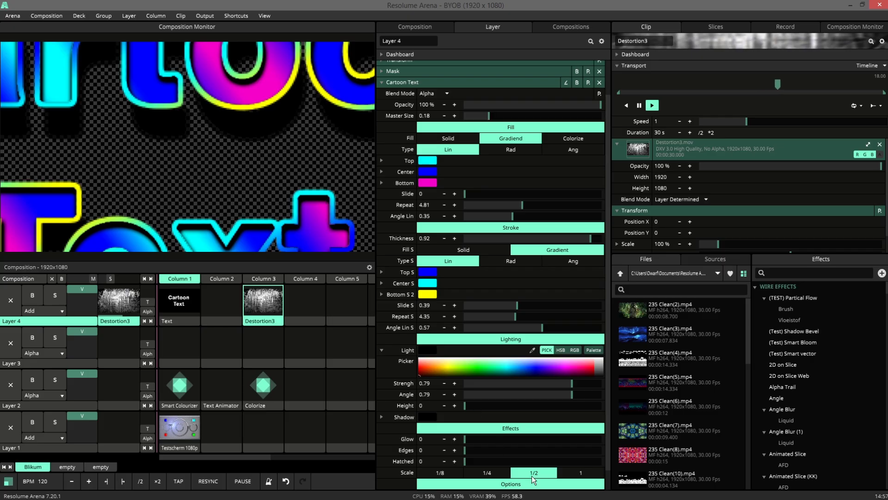
Drop the fill's Bottom colour Alpha to 0% using the HSB sliders.
scroll(509, 481, down, 1)
click(487, 484)
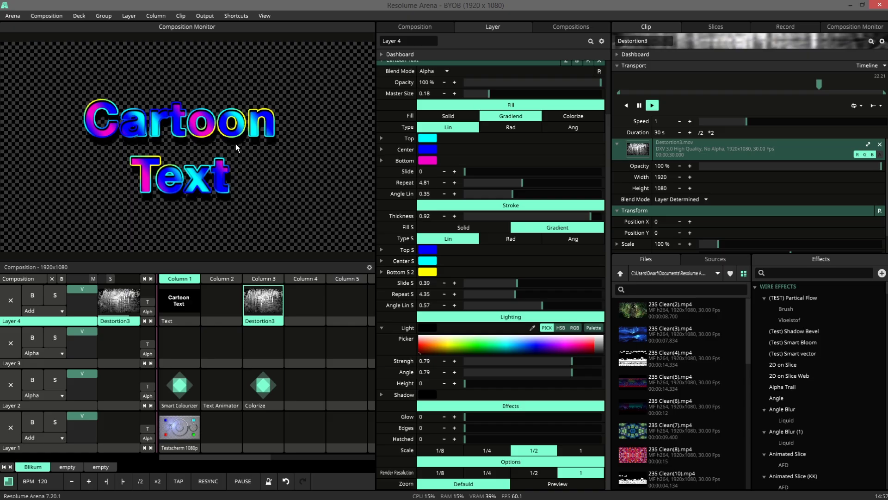
click(539, 484)
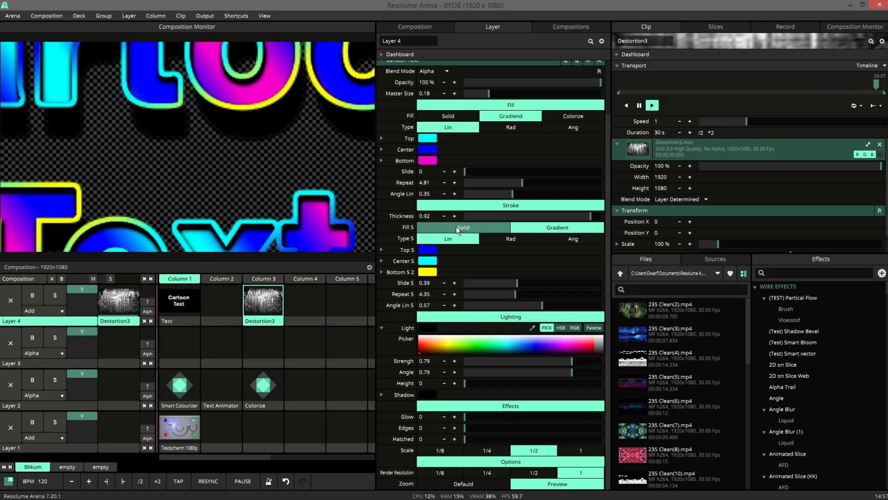
scroll(456, 226, up, 3)
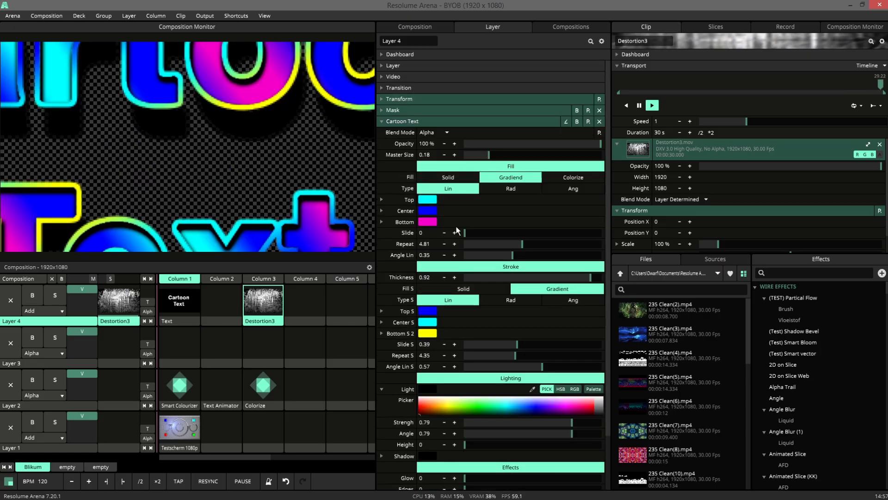
click(433, 223)
click(561, 221)
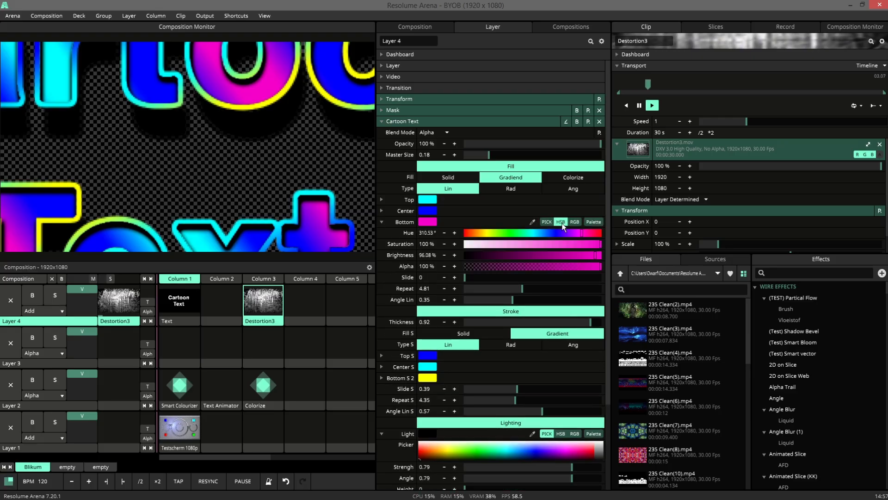
drag(601, 268, 464, 266)
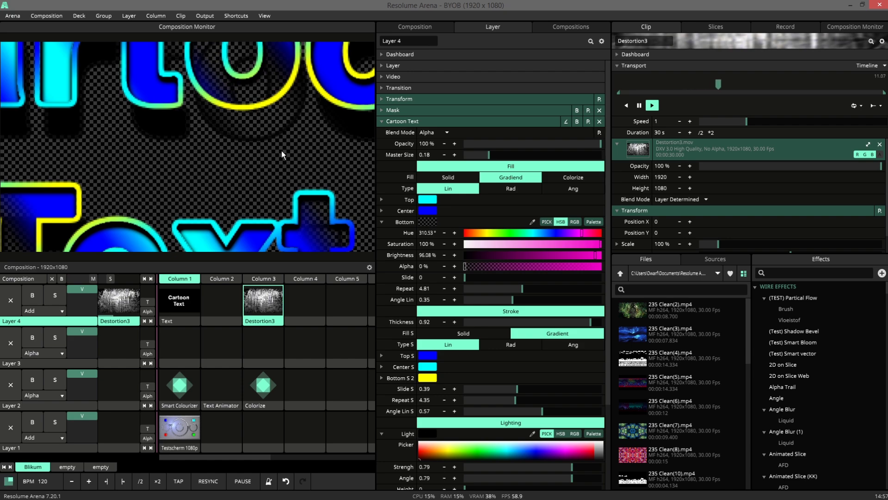
Set the Top S colour Alpha to about 1% in HSB and Slide S to 0.51.
click(430, 357)
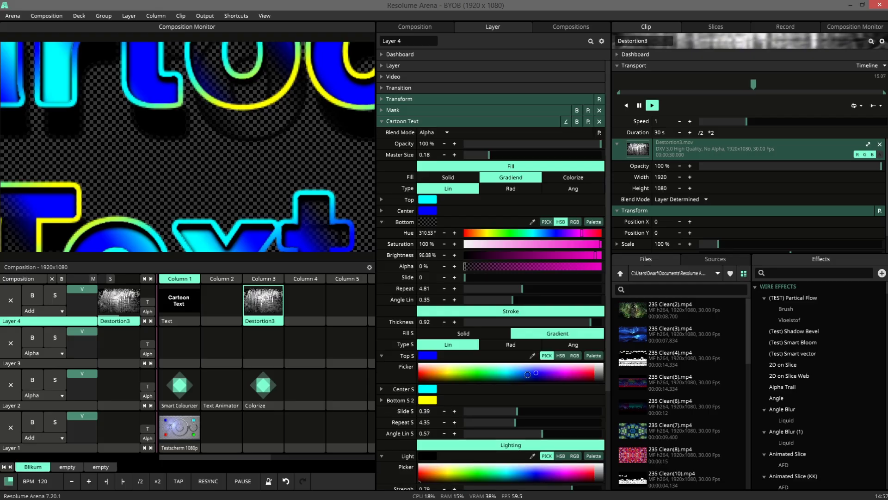
click(560, 356)
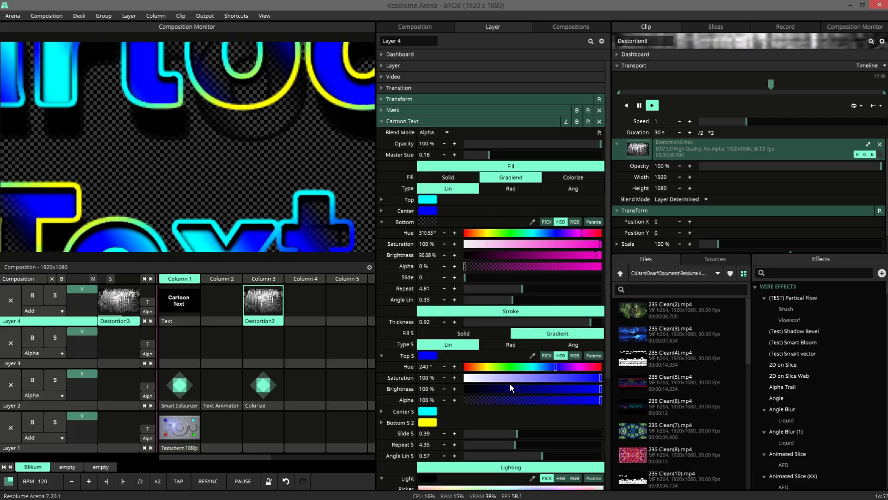
drag(598, 401, 466, 396)
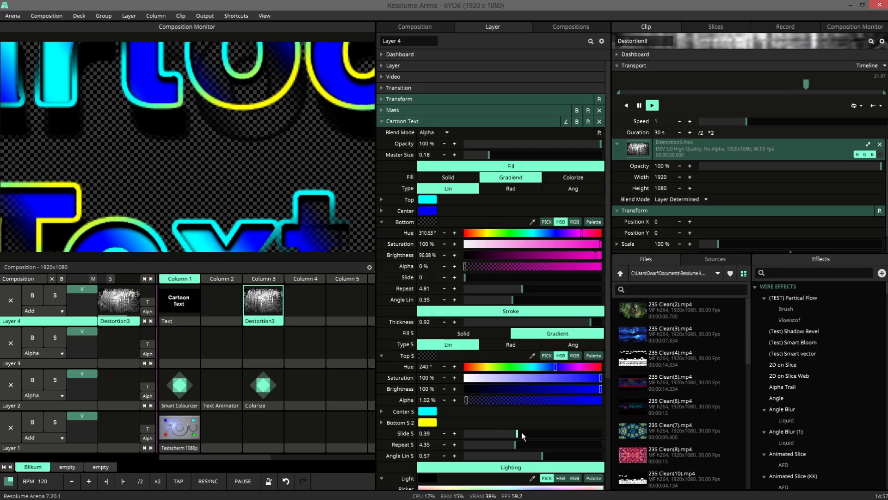
mouse_move(518, 433)
mouse_down()
mouse_move(540, 434)
mouse_move(525, 434)
mouse_up()
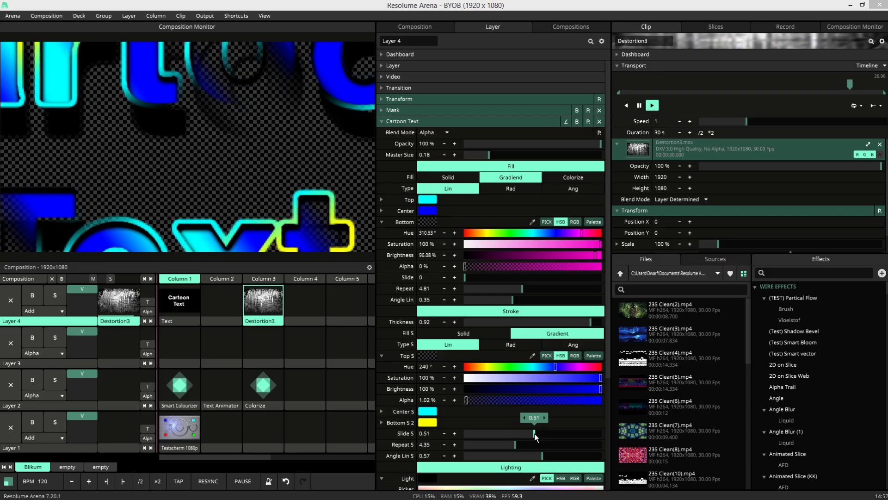
scroll(461, 355, down, 5)
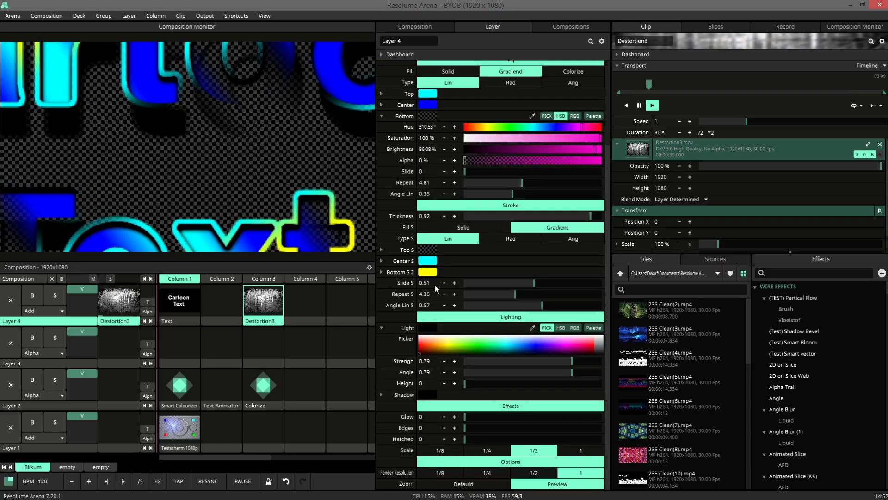
Try Edges, undo it, then switch the fill to Colorize and back to Gradient.
click(423, 330)
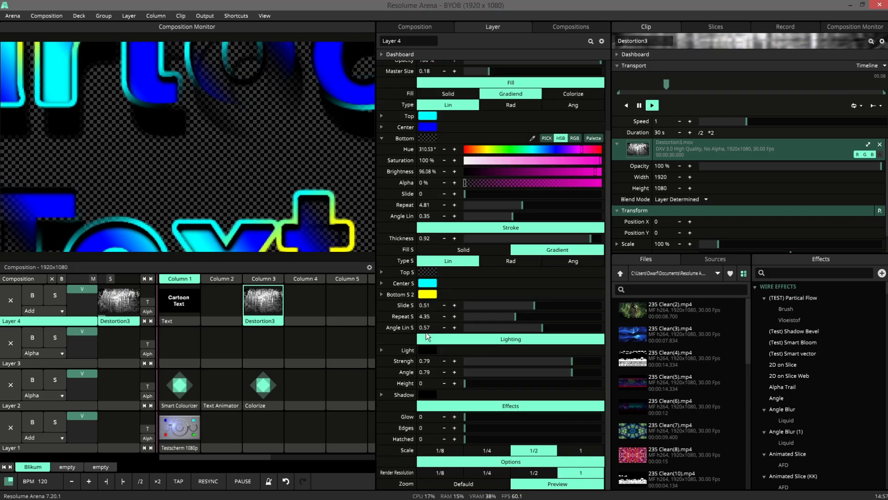
drag(468, 428, 534, 425)
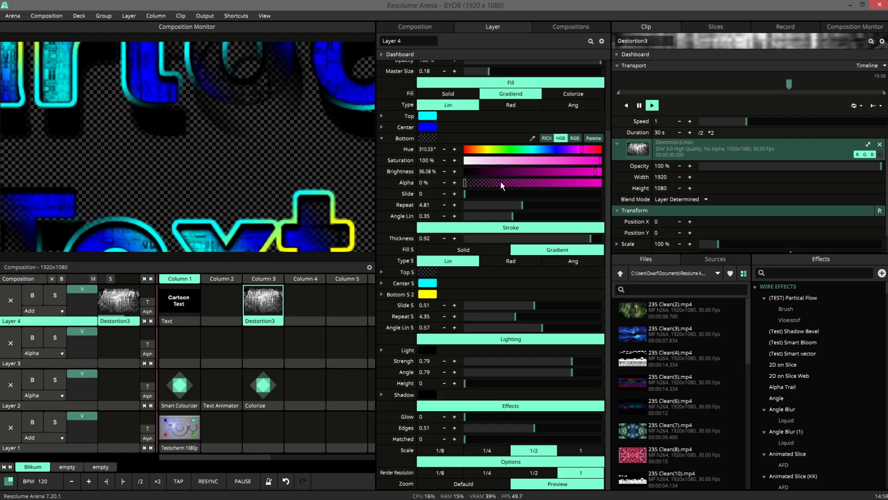
key(ctrl+z)
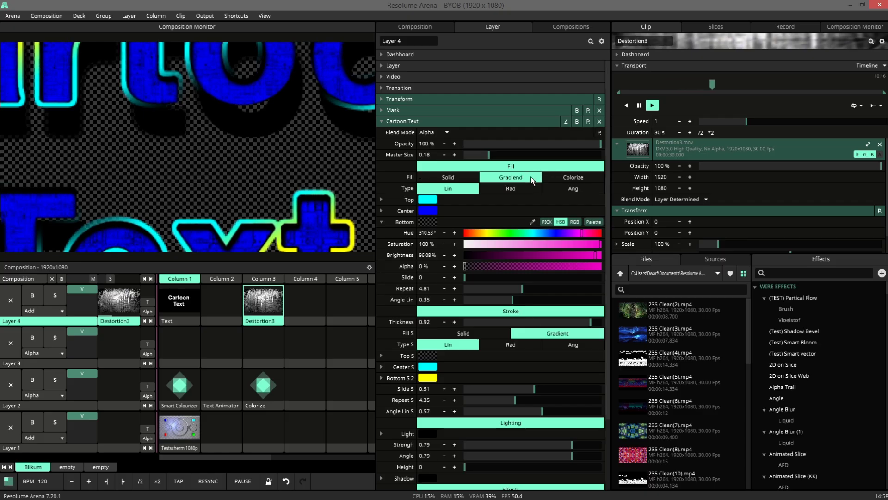
click(572, 179)
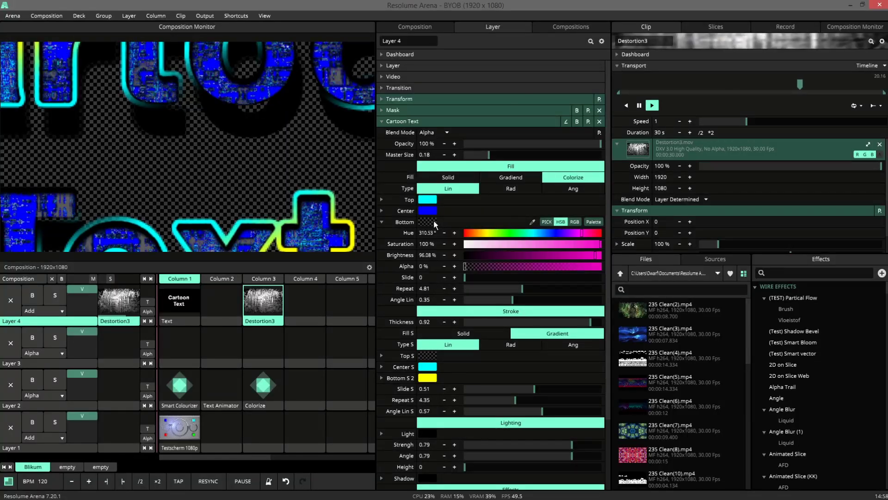
click(511, 177)
Try dark yellow and pale green as the light colour.
scroll(430, 439, down, 3)
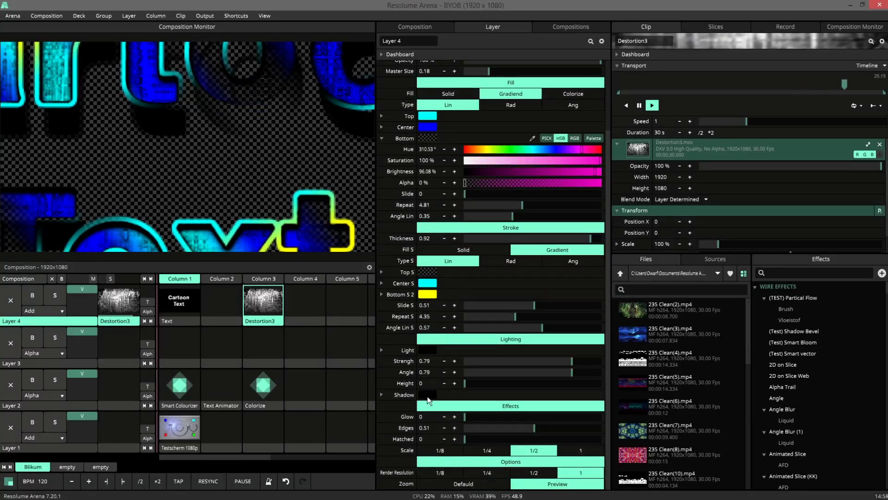
click(431, 351)
click(451, 373)
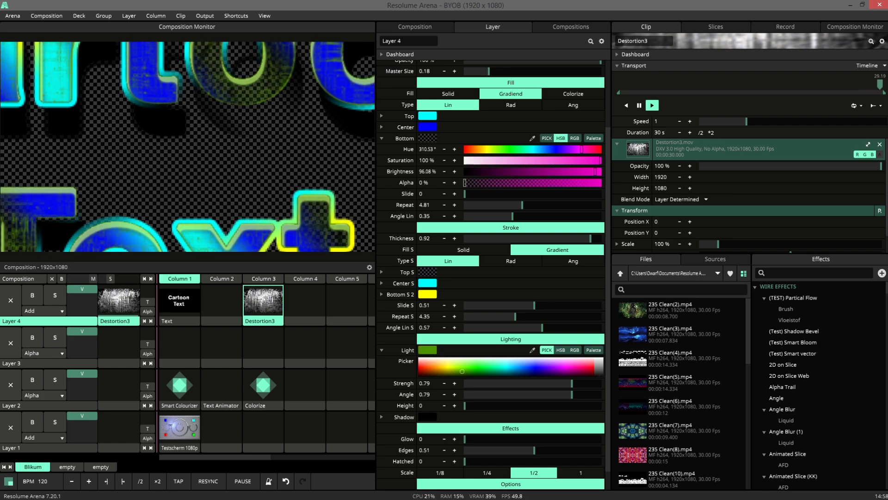
mouse_move(451, 372)
mouse_down()
mouse_move(488, 362)
mouse_move(422, 358)
mouse_up()
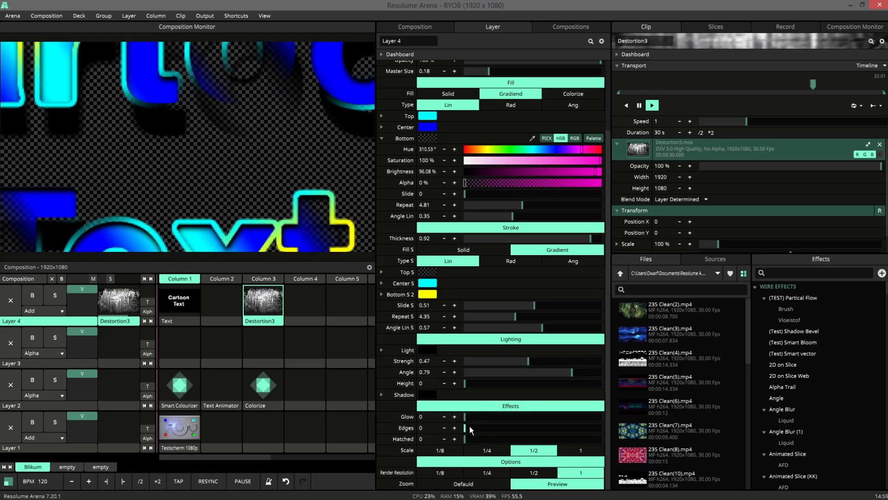
Set Hatched to 0.41 and try Scale 1/4, 1/8 and 1/4, settling on 1/2.
drag(466, 438, 521, 438)
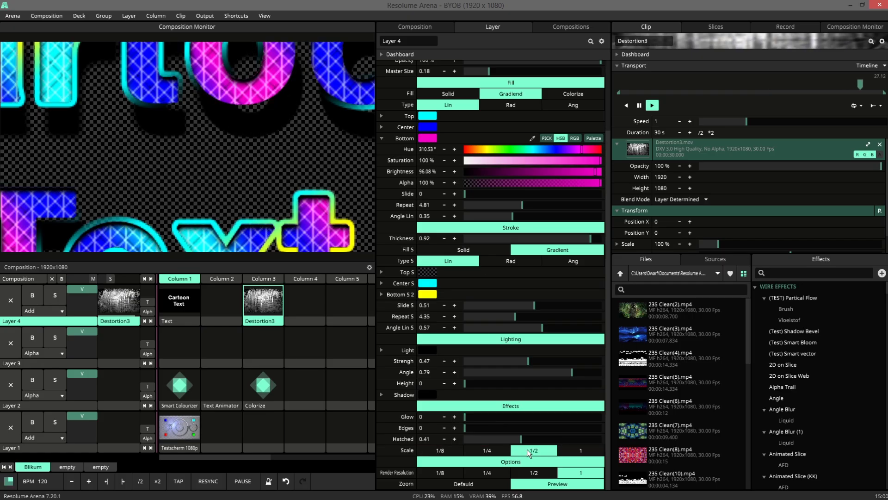
click(506, 450)
click(440, 450)
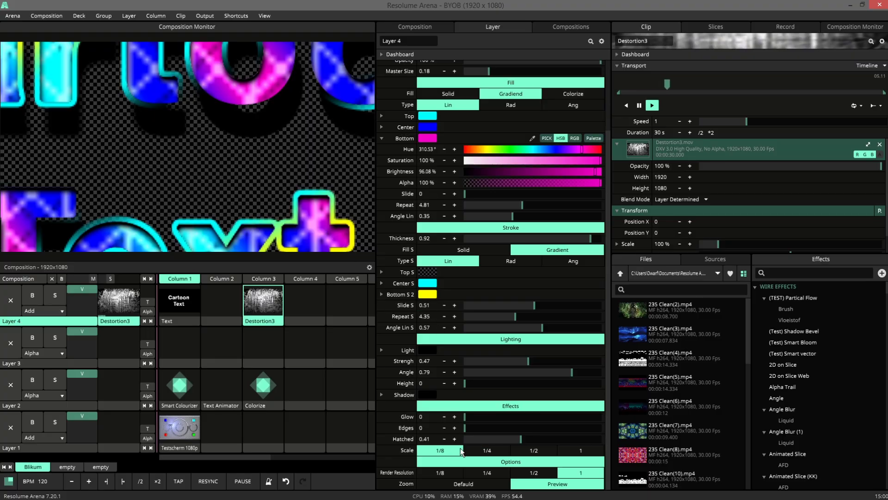
click(484, 451)
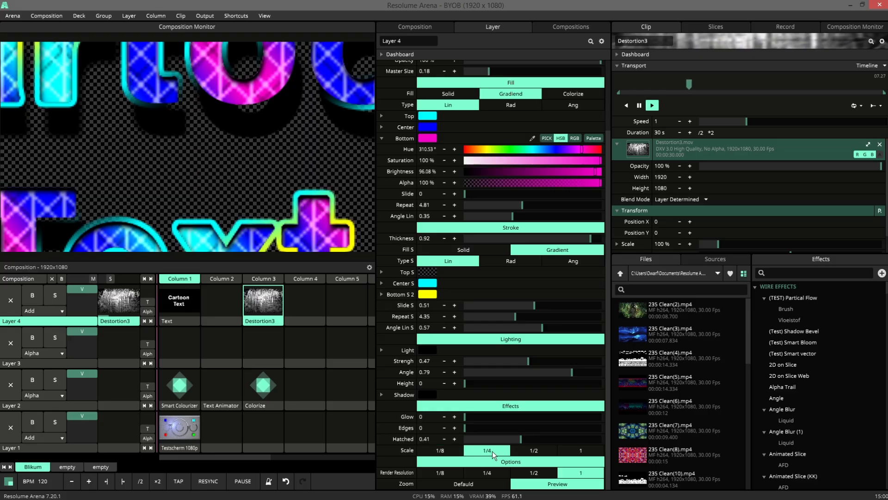
click(532, 451)
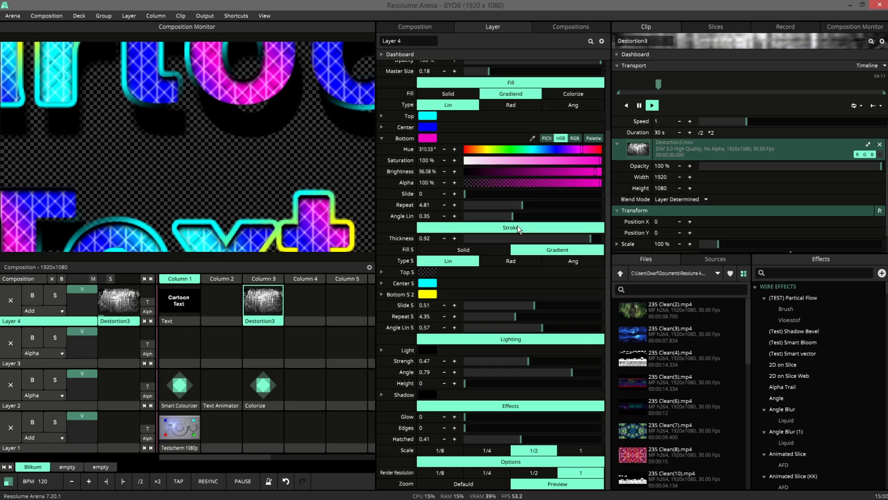
scroll(518, 229, up, 3)
Set Master Size to 0.82 and try Render Resolution 1, 1/2, 1/4, 1/2, ending at 1.
drag(489, 154, 579, 168)
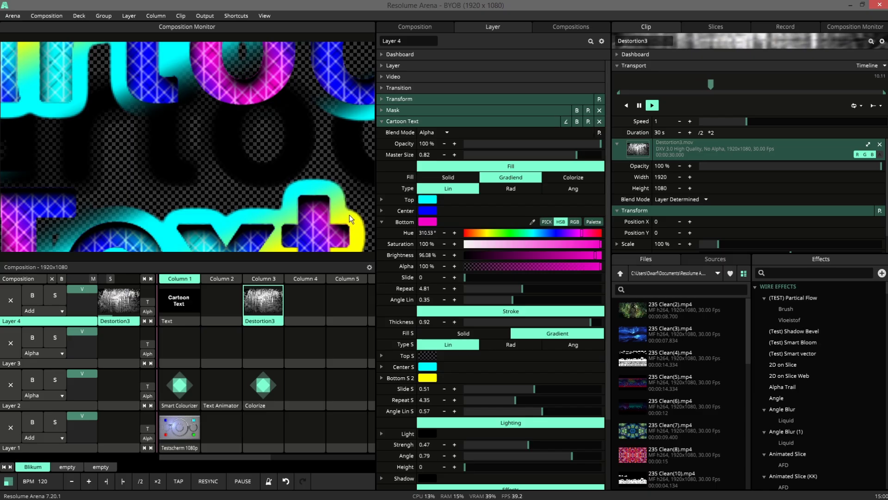
scroll(478, 309, down, 3)
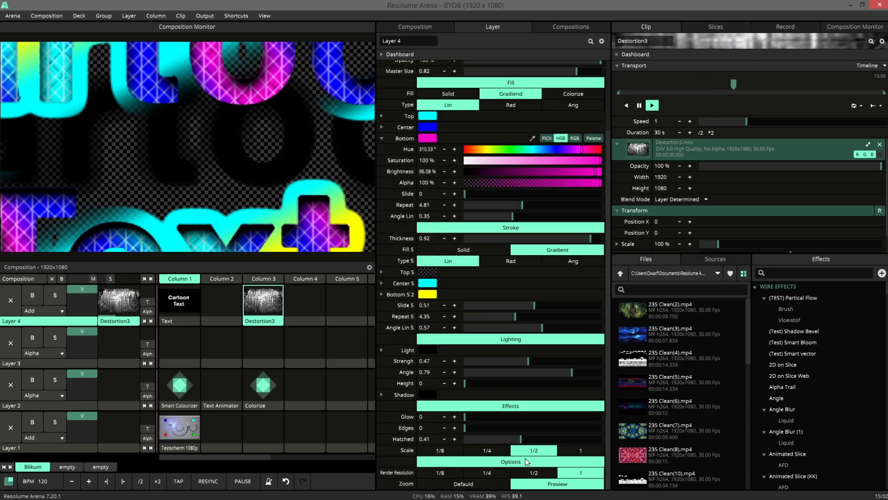
click(563, 473)
click(534, 470)
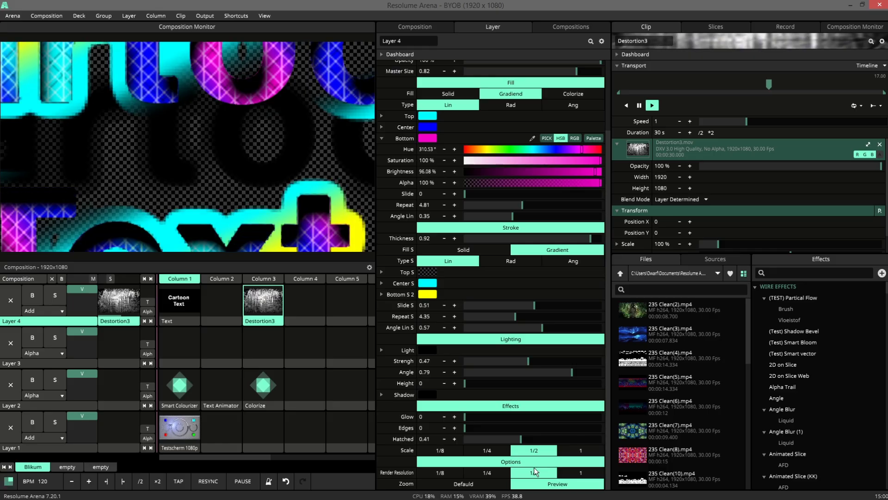
click(498, 471)
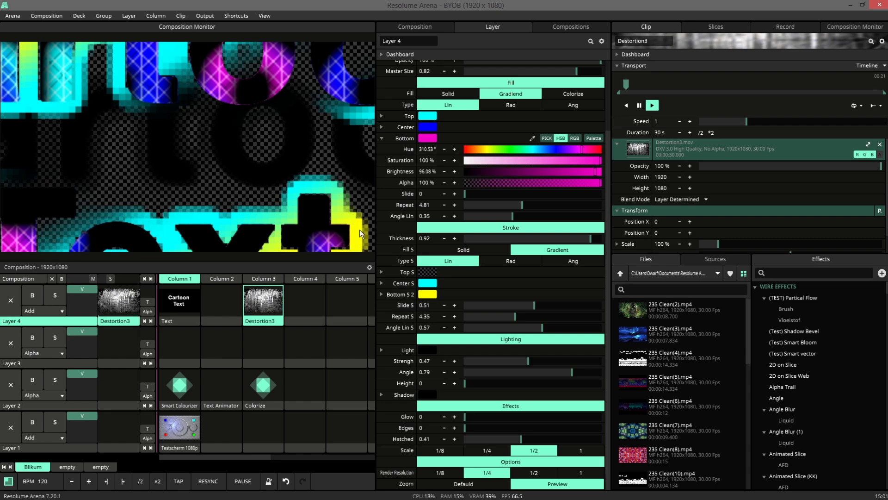
click(537, 474)
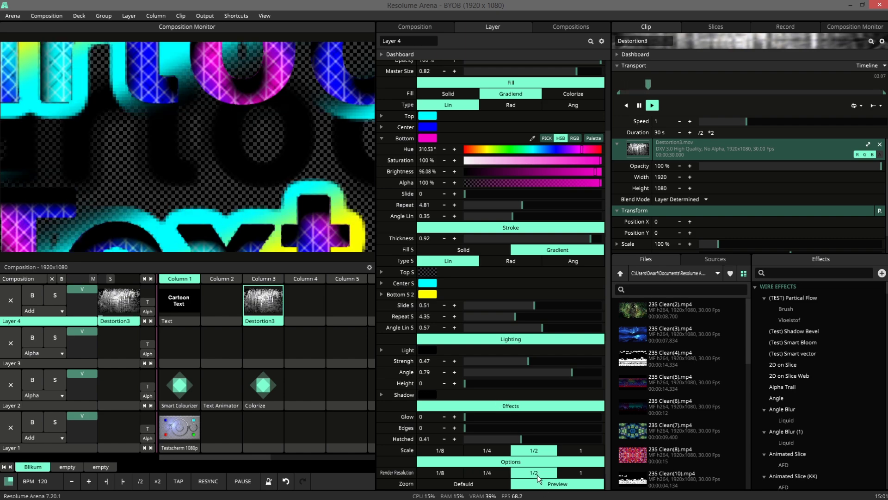
click(573, 471)
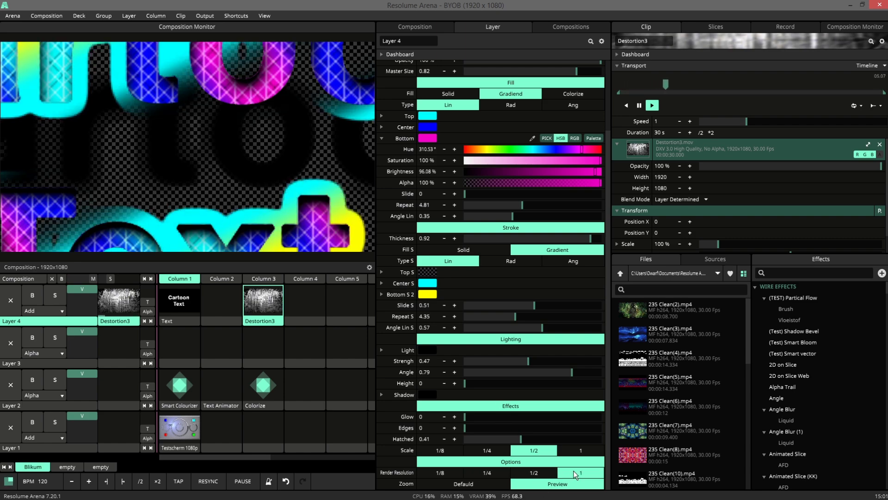
Scroll the Layer panel up and back down to review the Cartoon Text Effects and Options settings.
scroll(529, 341, up, 3)
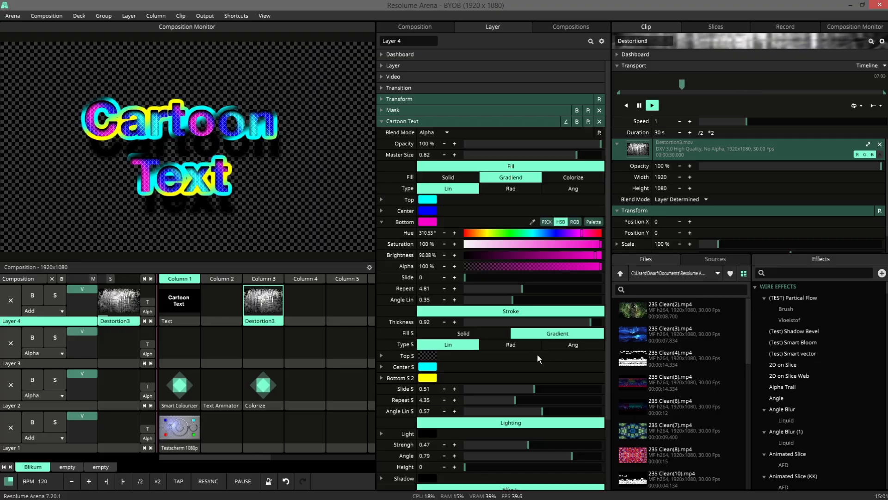
scroll(537, 355, down, 3)
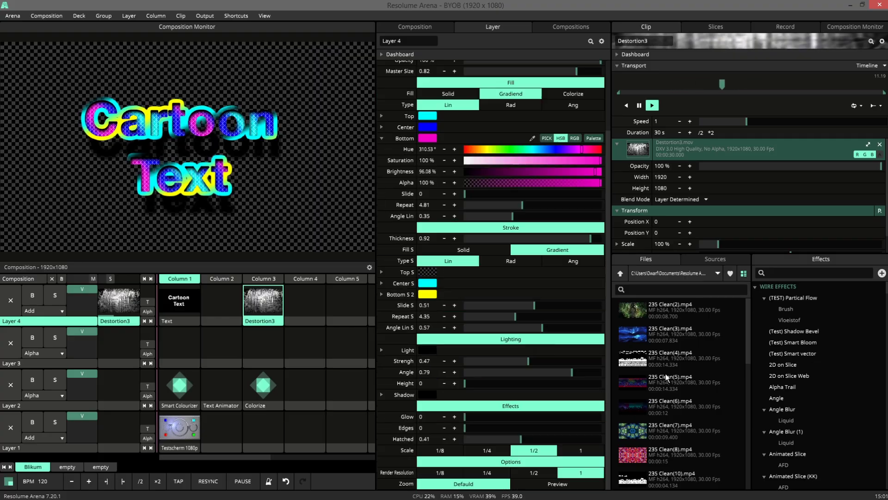